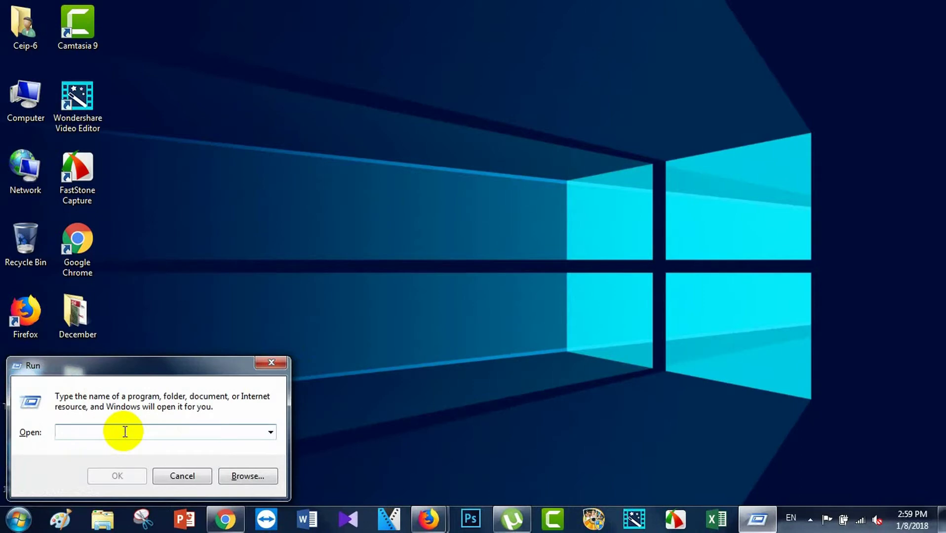
# Open the Windows Temp folder by running the command temp, and show its contents as a list.
pyautogui.write('temp')
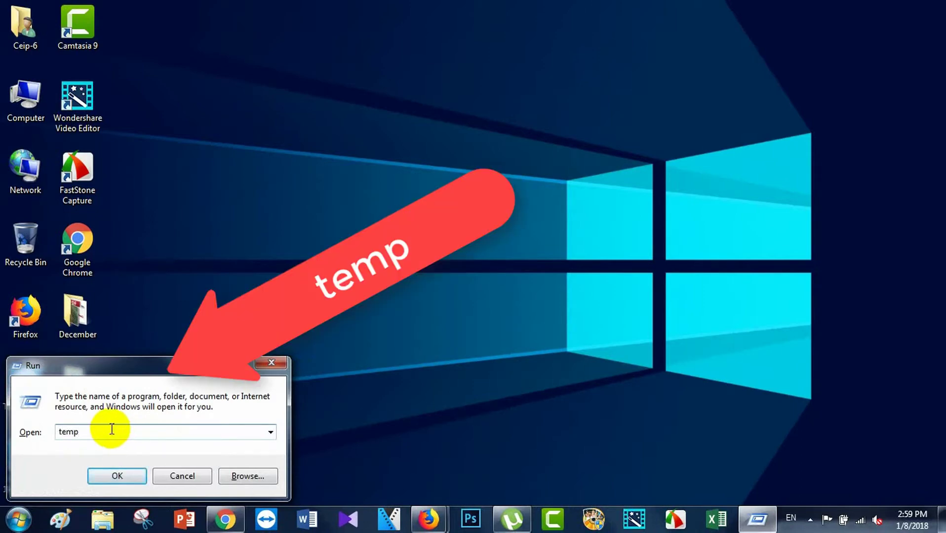
pyautogui.click(128, 479)
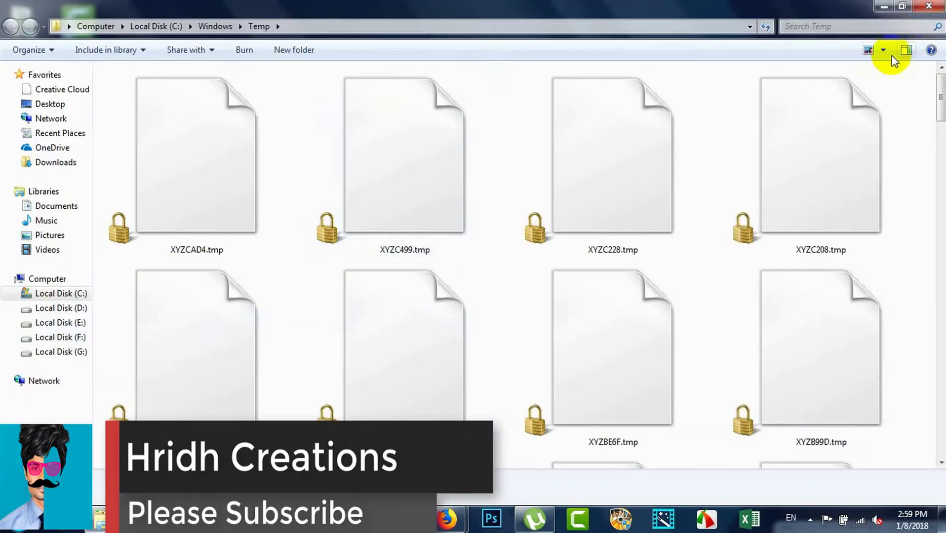
pyautogui.click(884, 50)
pyautogui.click(884, 149)
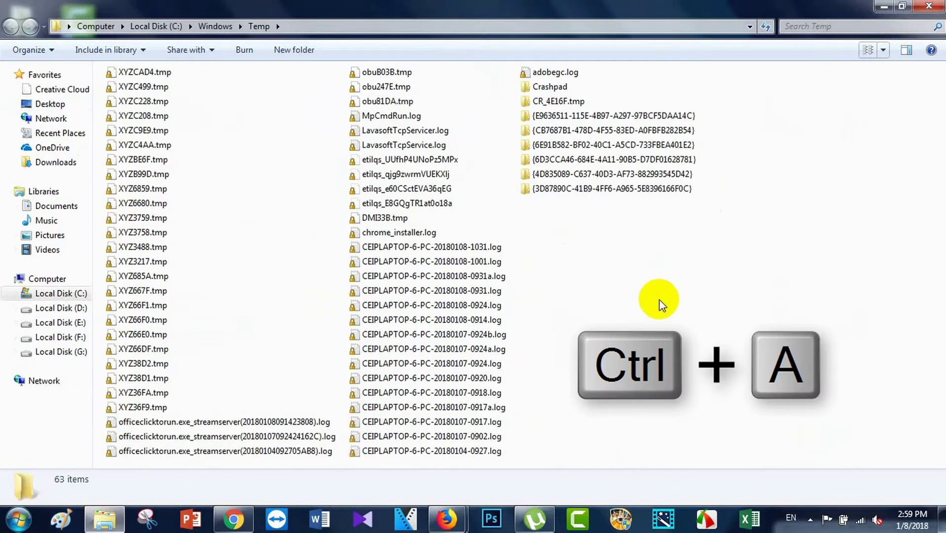
# Delete everything in the Windows Temp folder, leaving files that are in use, and close the folder.
pyautogui.hotkey('ctrl', 'a')
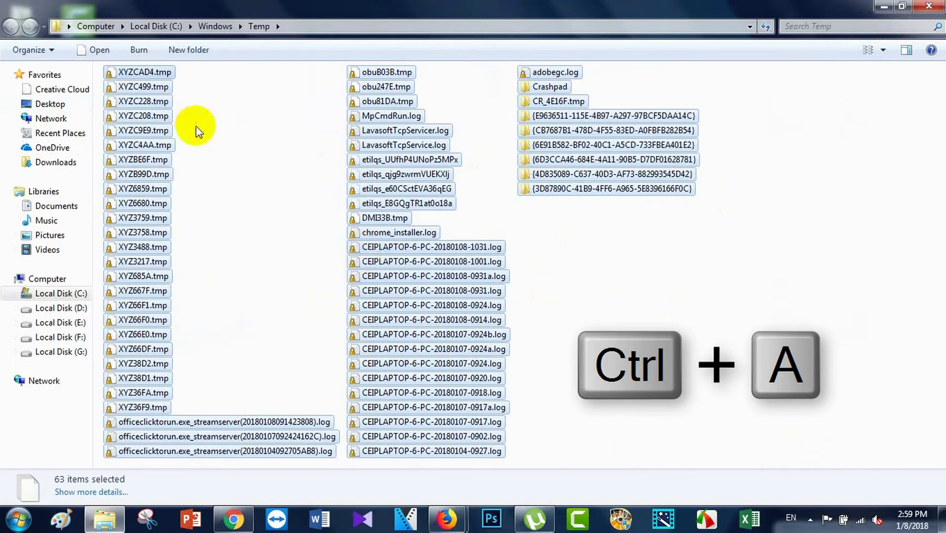
pyautogui.rightClick(425, 279)
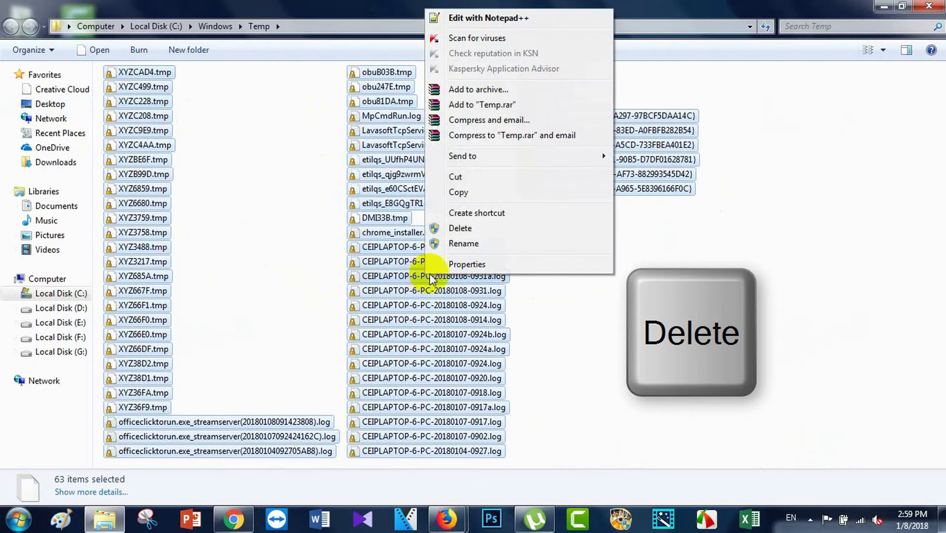
pyautogui.click(439, 230)
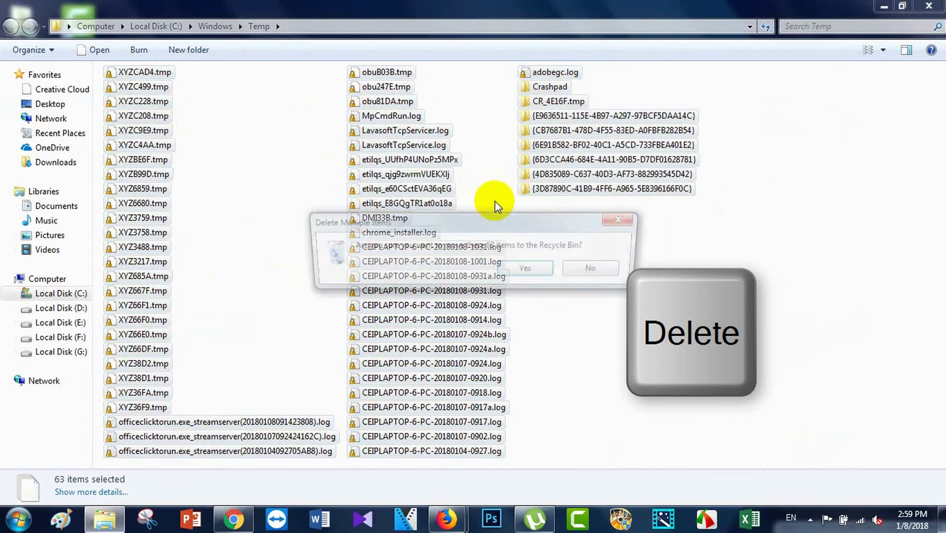
pyautogui.click(546, 269)
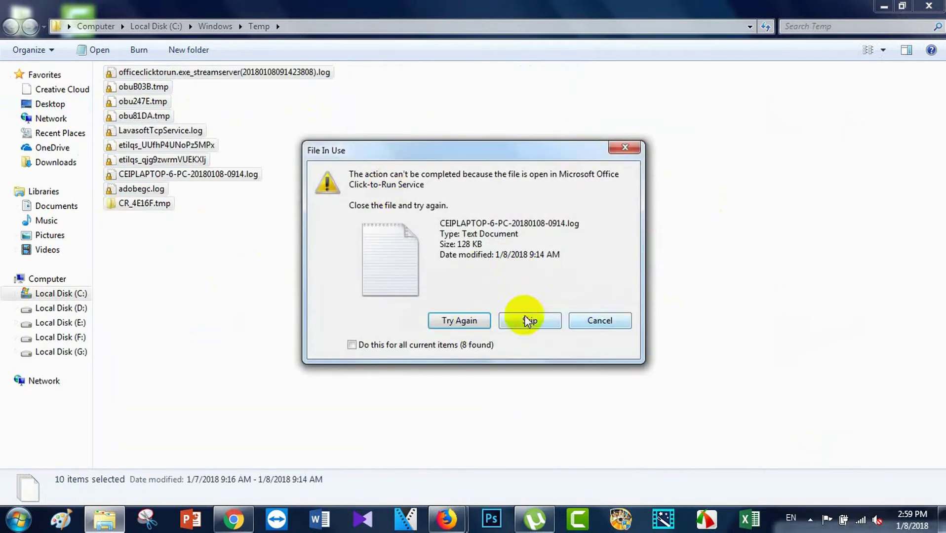
pyautogui.click(624, 149)
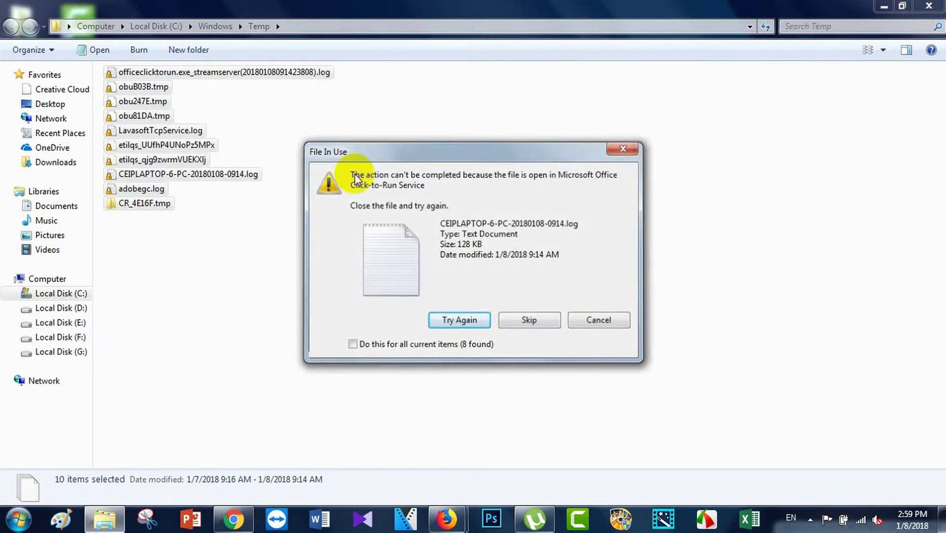
pyautogui.click(929, 6)
# Open the user's temporary files folder by running %temp%, and show its contents as medium icons.
pyautogui.press('super+r')
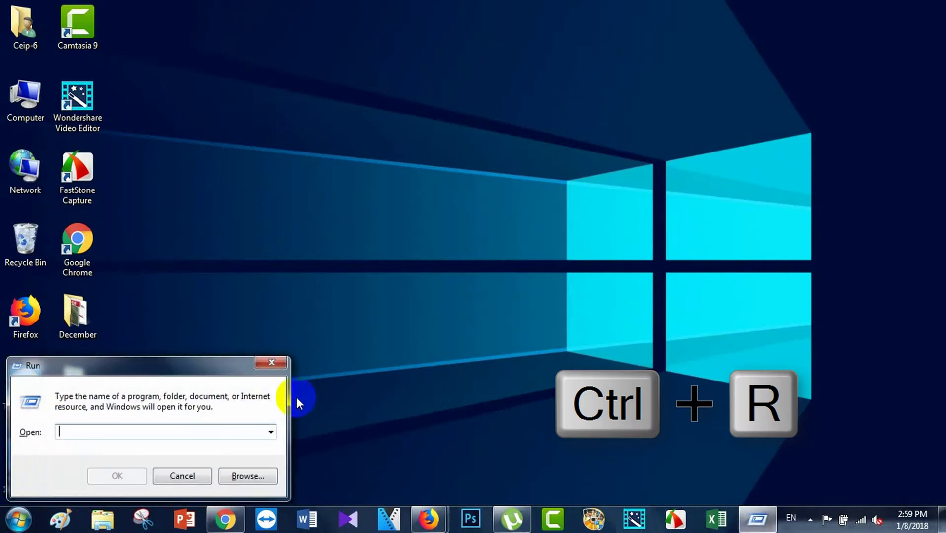
pyautogui.write('%temp%')
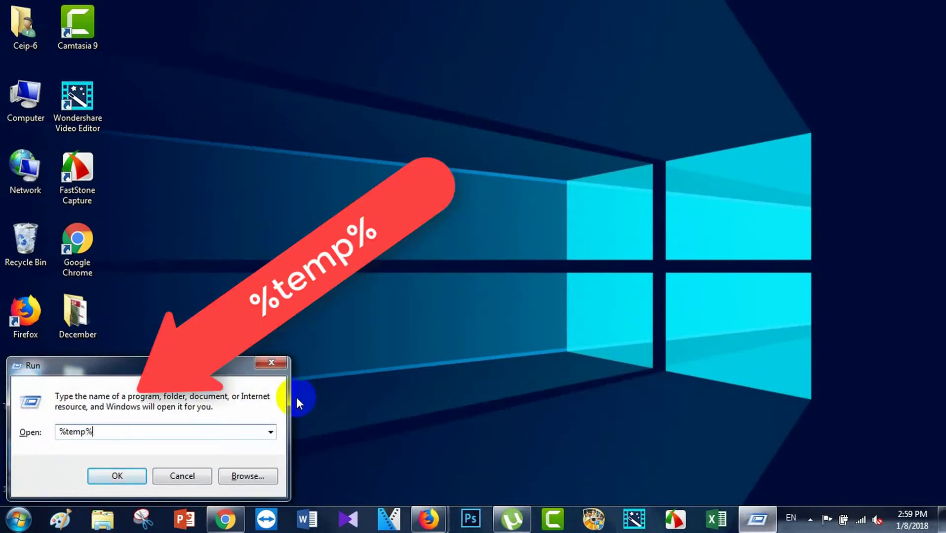
pyautogui.press('Return')
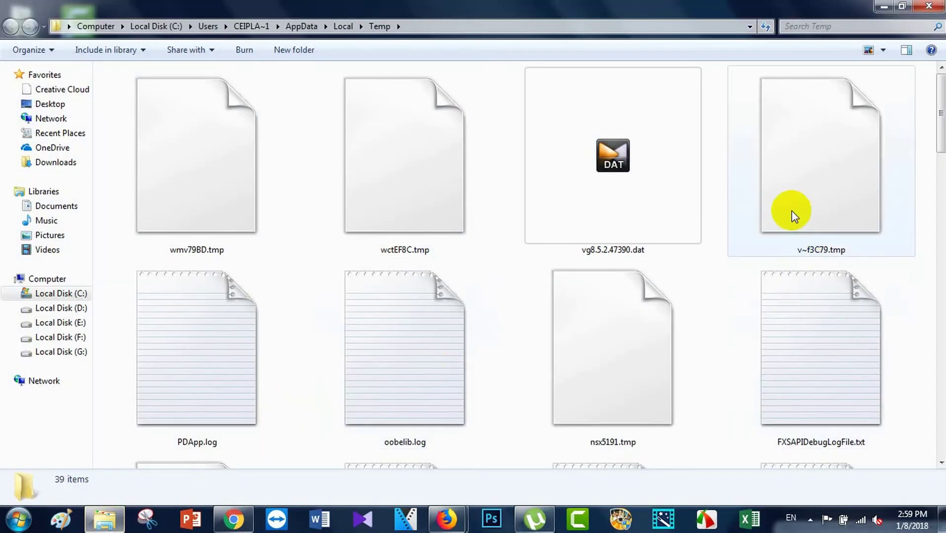
pyautogui.click(882, 50)
pyautogui.click(882, 94)
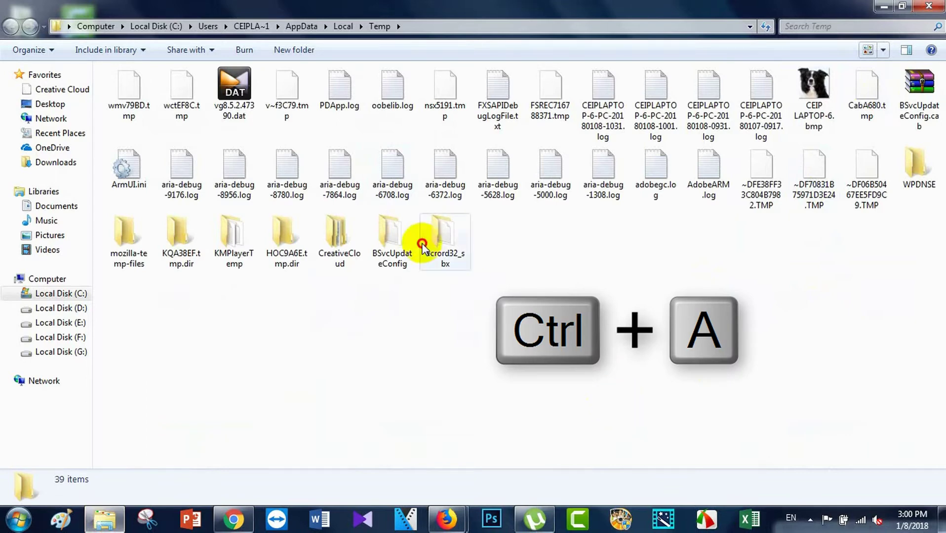
# Move all items in the user's Temp folder to the Recycle Bin, leaving files that are in use.
pyautogui.click(447, 255)
pyautogui.hotkey('ctrl', 'a')
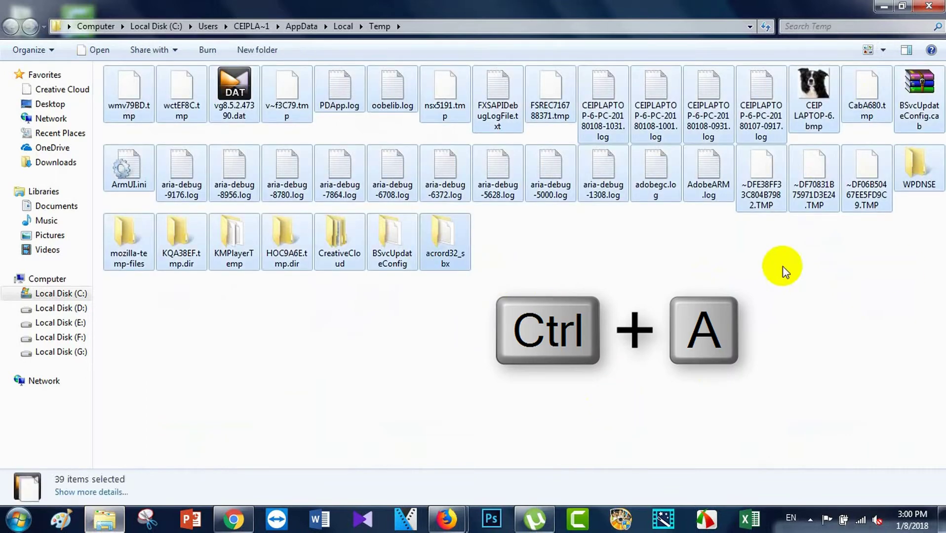
pyautogui.press('Delete')
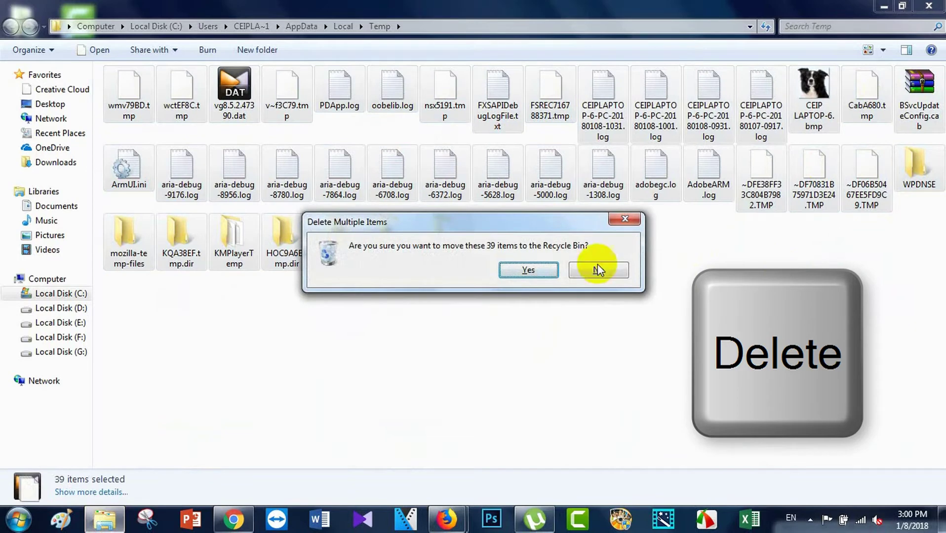
pyautogui.click(542, 272)
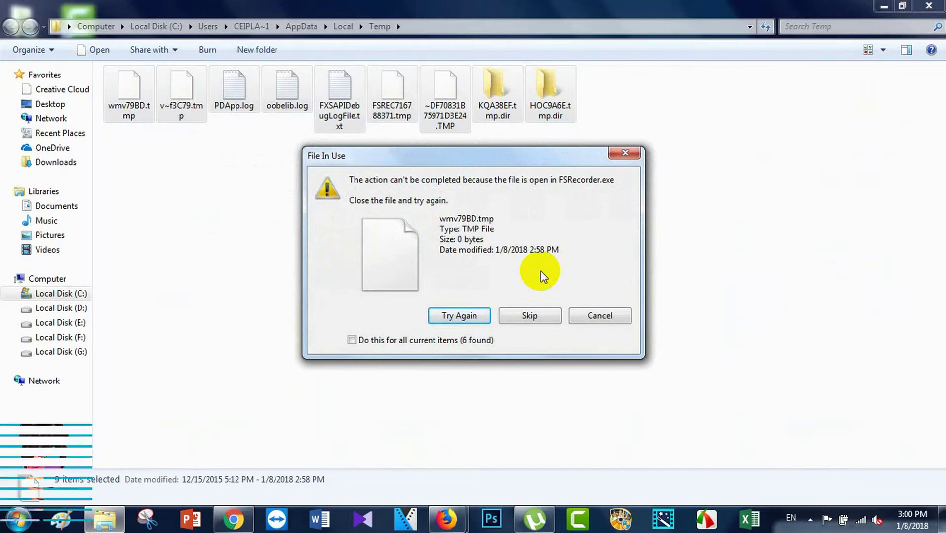
pyautogui.click(626, 152)
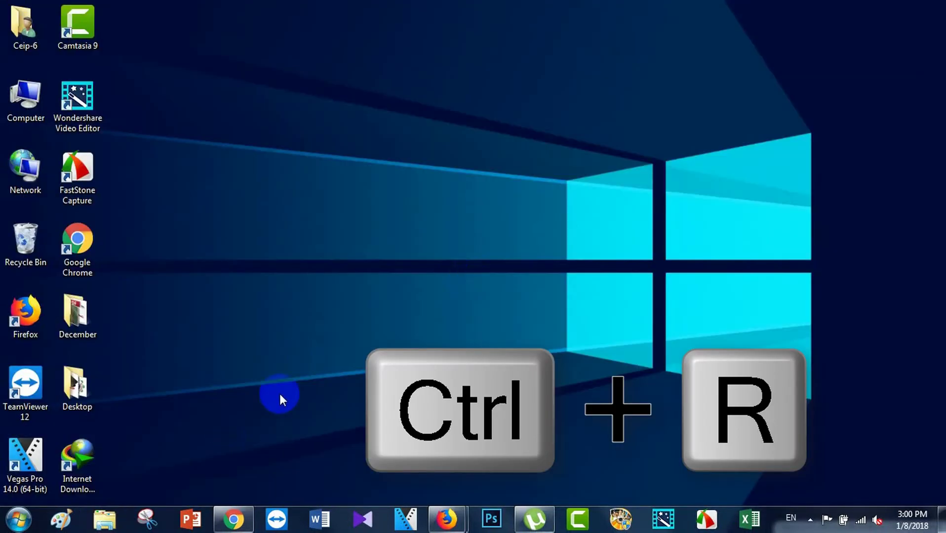
# Open the Recent items folder by running the command recent.
pyautogui.press('super+r')
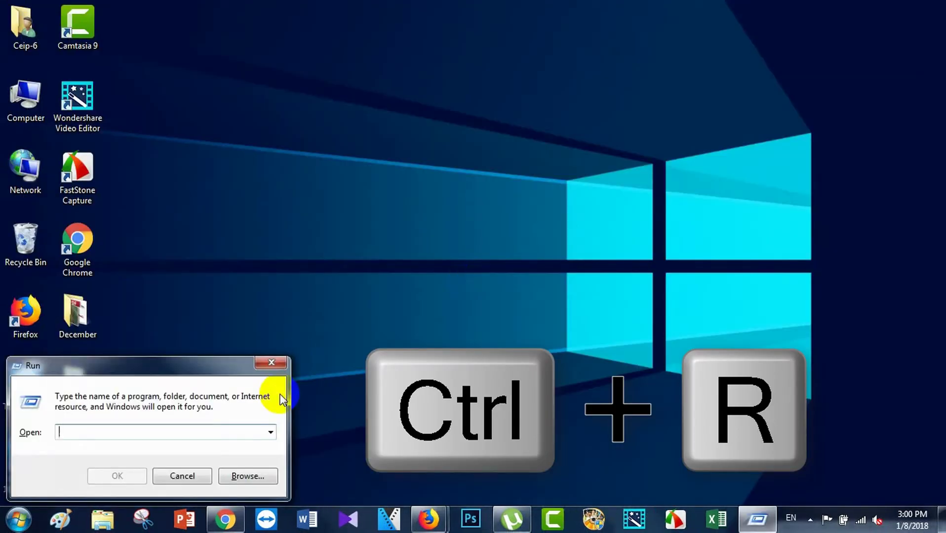
pyautogui.write('rece')
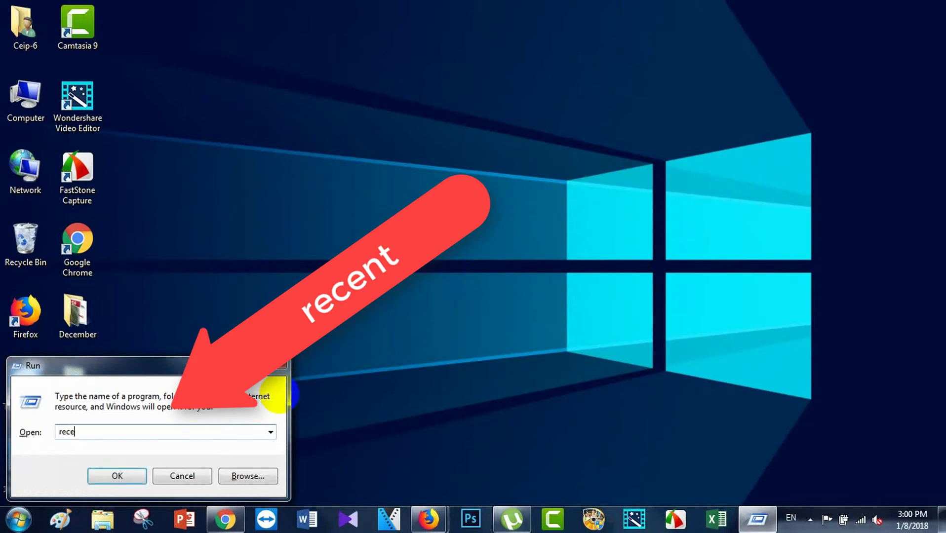
pyautogui.write('nt')
pyautogui.press('Return')
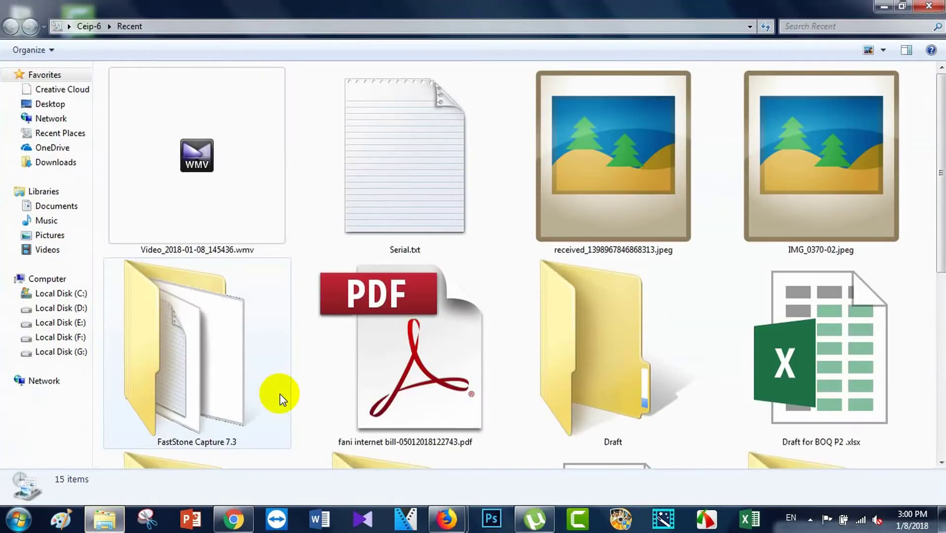
# Delete all items in the Recent folder, refreshing the view before closing it.
pyautogui.hotkey('ctrl', 'a')
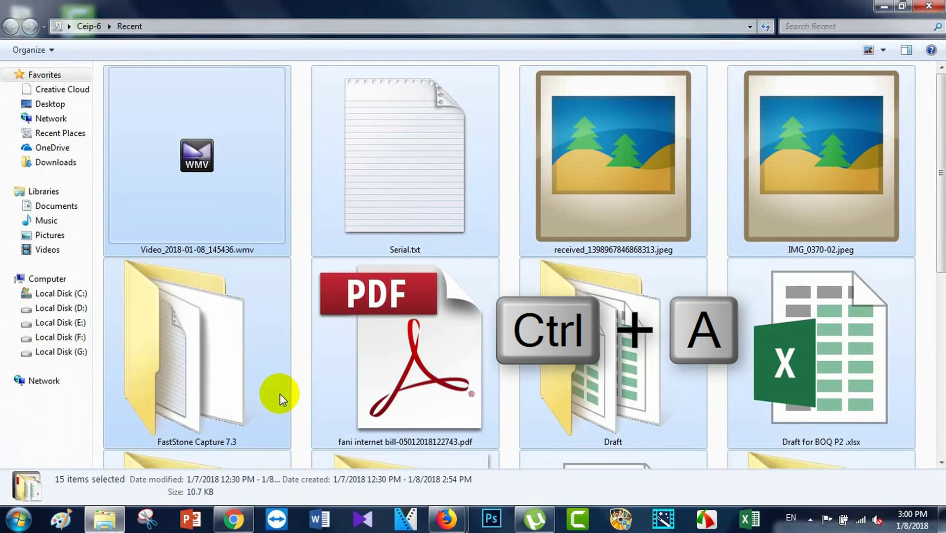
pyautogui.press('Delete')
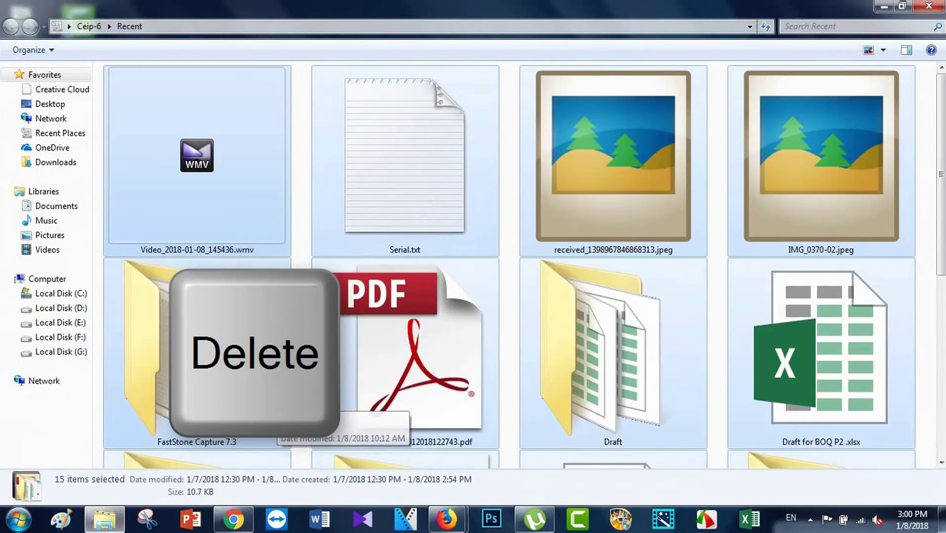
pyautogui.scroll(-5, 662, 362)
pyautogui.rightClick(744, 375)
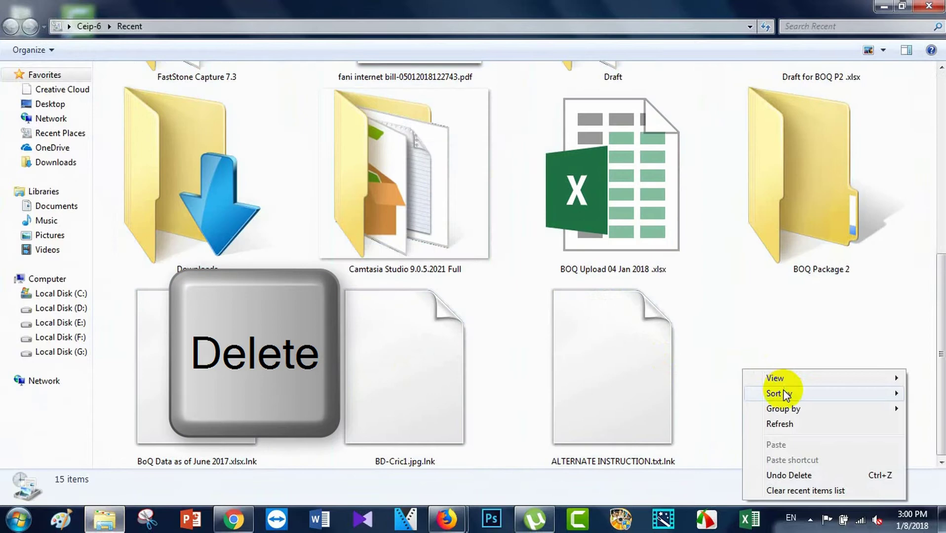
pyautogui.click(782, 426)
pyautogui.click(928, 6)
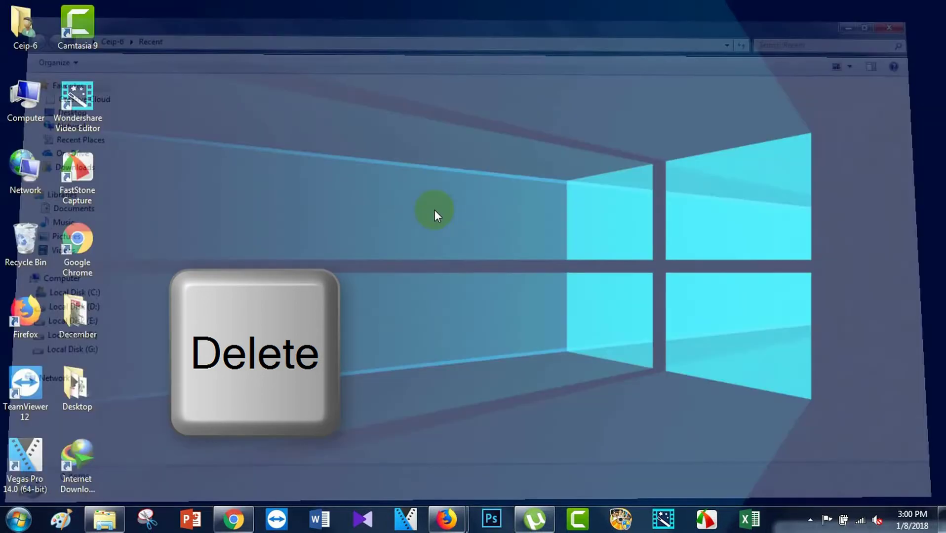
# Open the Prefetch folder by running prefetch, grant permission to access it, and show its contents as small icons.
pyautogui.press('super+r')
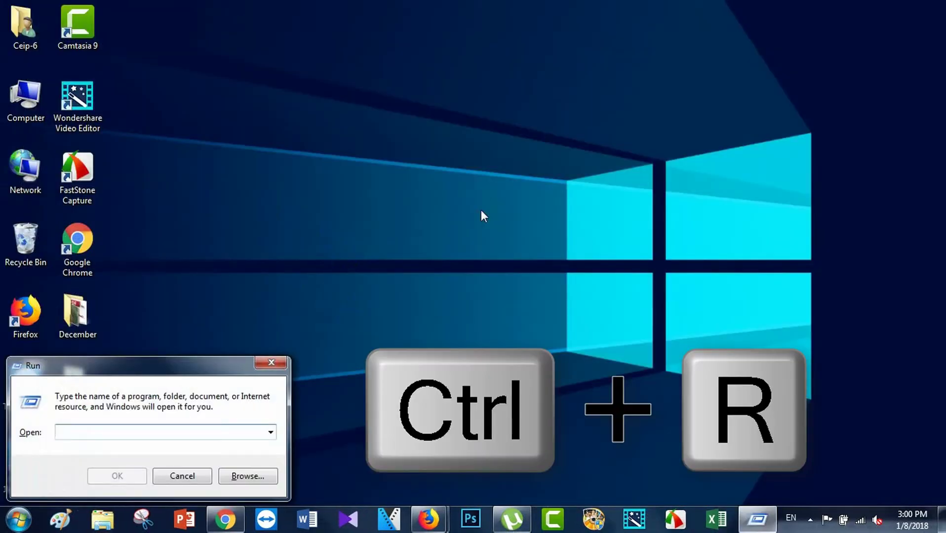
pyautogui.write('prefetch')
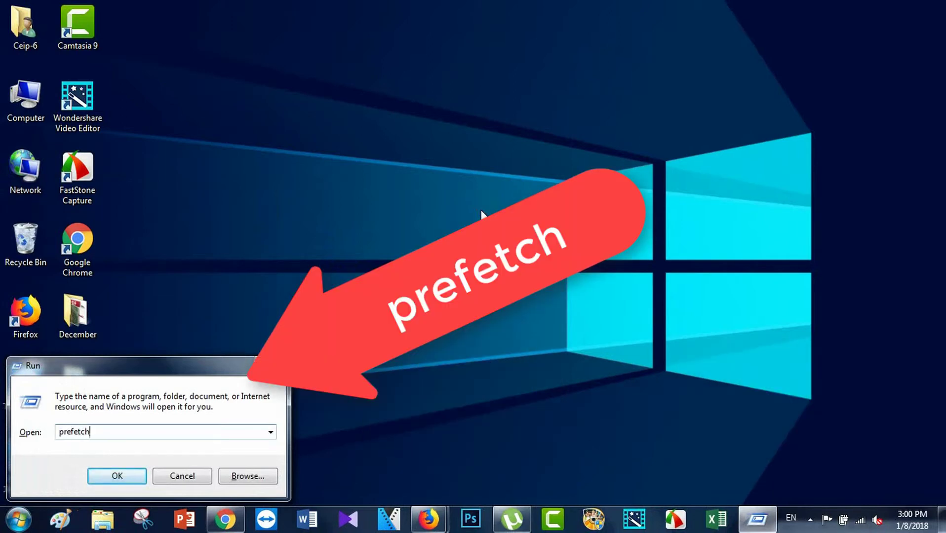
pyautogui.press('Return')
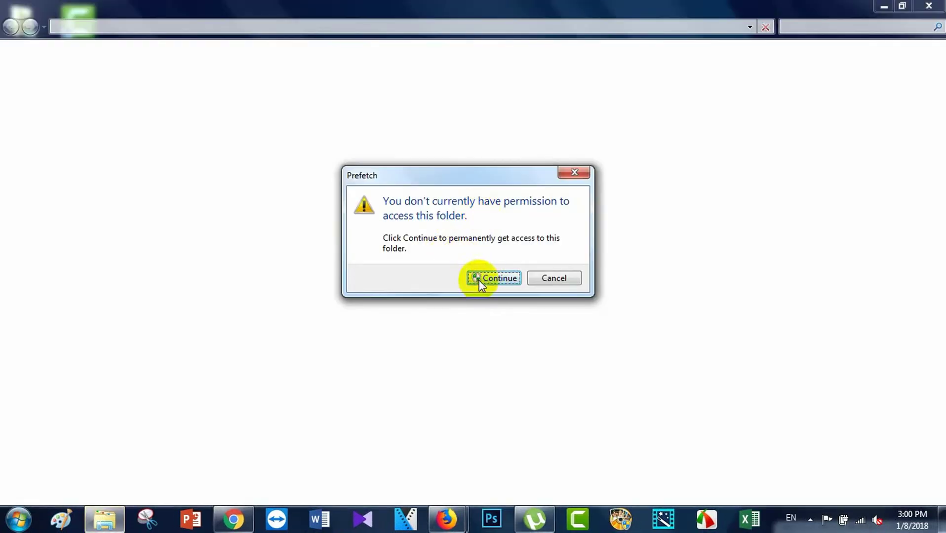
pyautogui.click(480, 282)
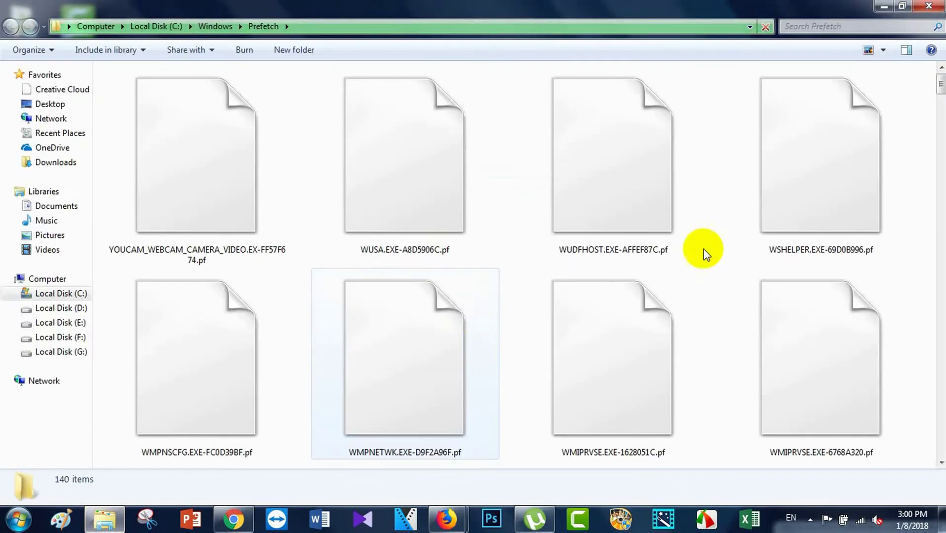
pyautogui.click(883, 49)
pyautogui.click(878, 124)
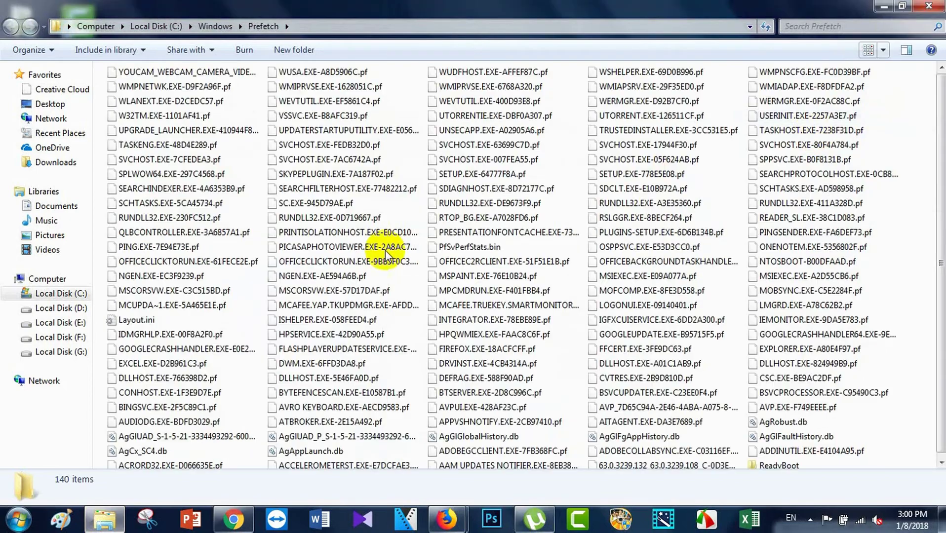
# Move all items in the Prefetch folder to the Recycle Bin and close the folder.
pyautogui.click(473, 295)
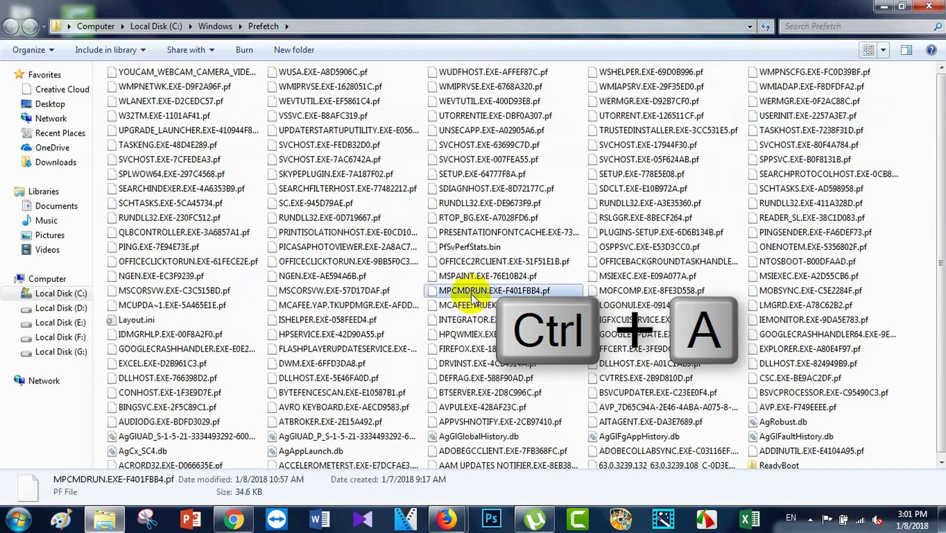
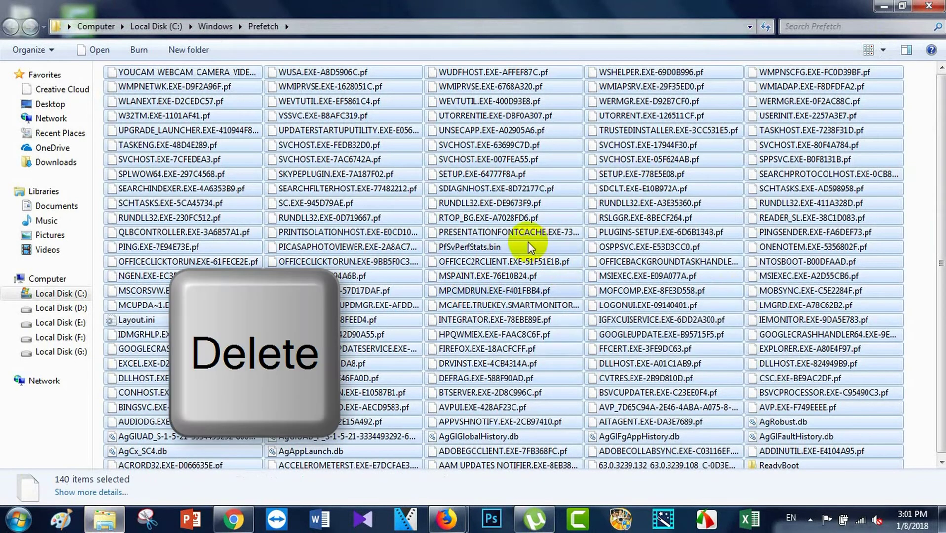
pyautogui.rightClick(528, 244)
pyautogui.click(568, 459)
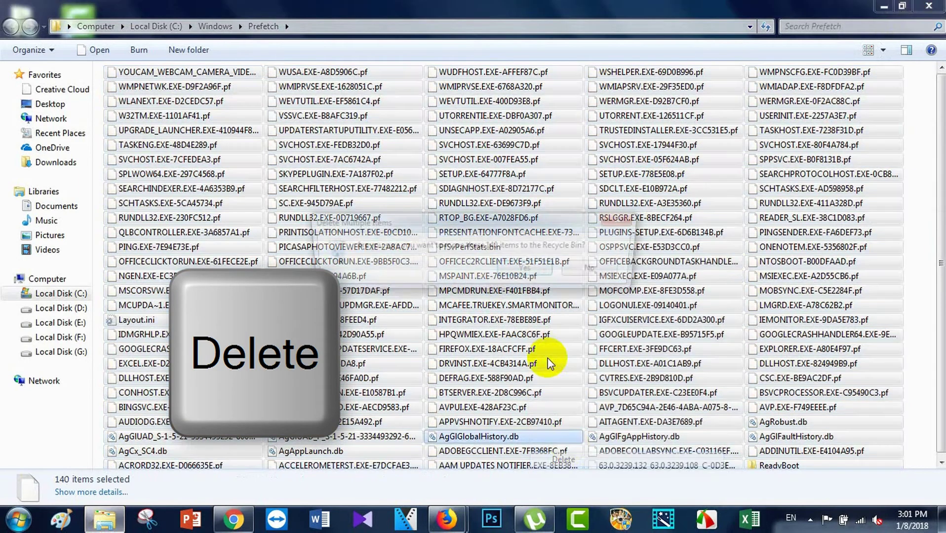
pyautogui.click(534, 274)
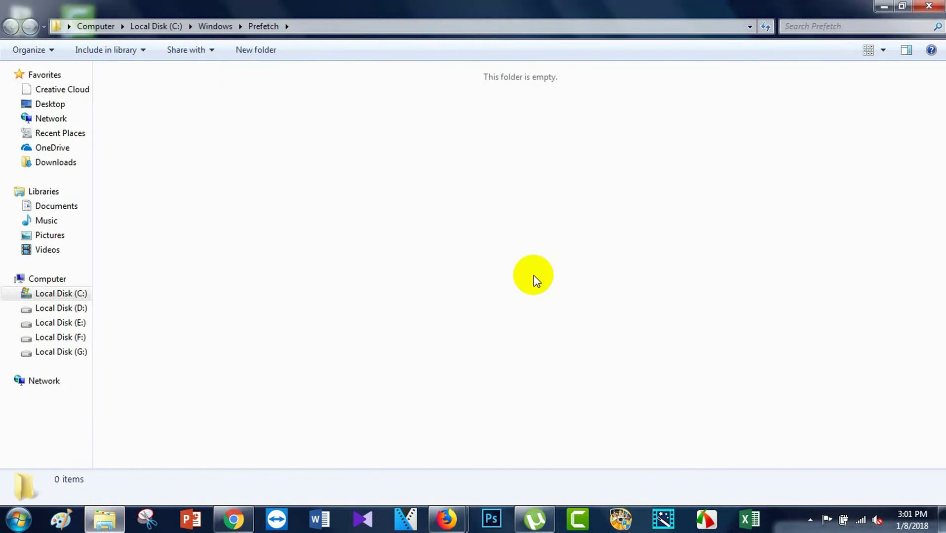
pyautogui.click(929, 6)
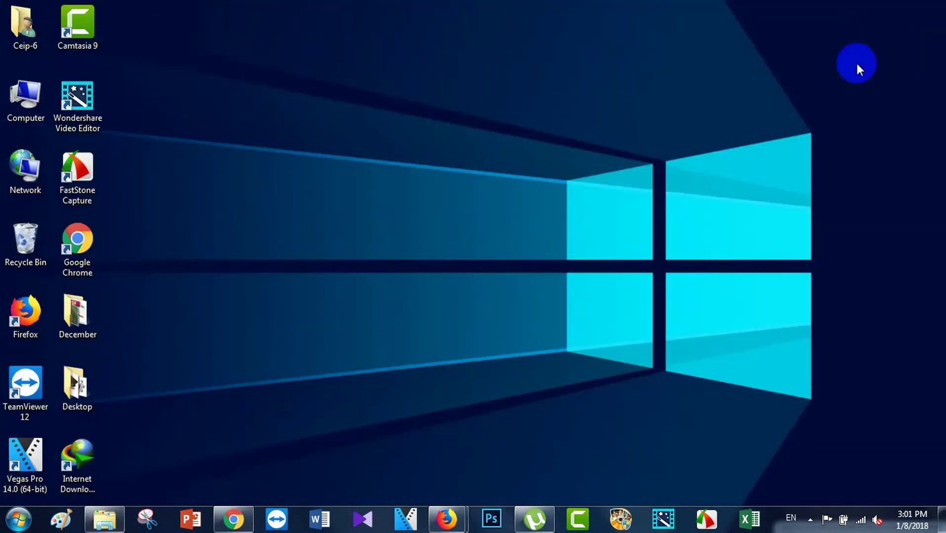
# Refresh the desktop and start Disk Cleanup for drive C:.
pyautogui.rightClick(411, 181)
pyautogui.click(429, 219)
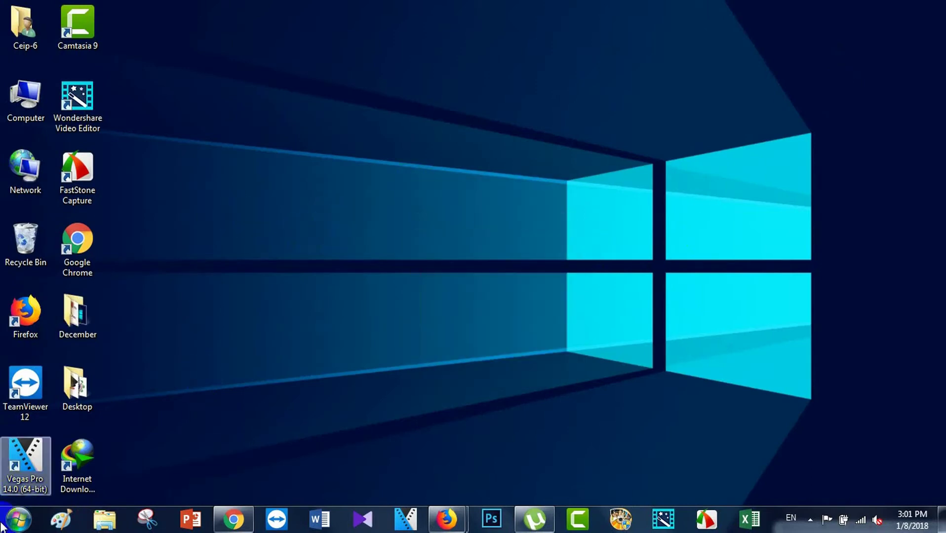
pyautogui.click(19, 518)
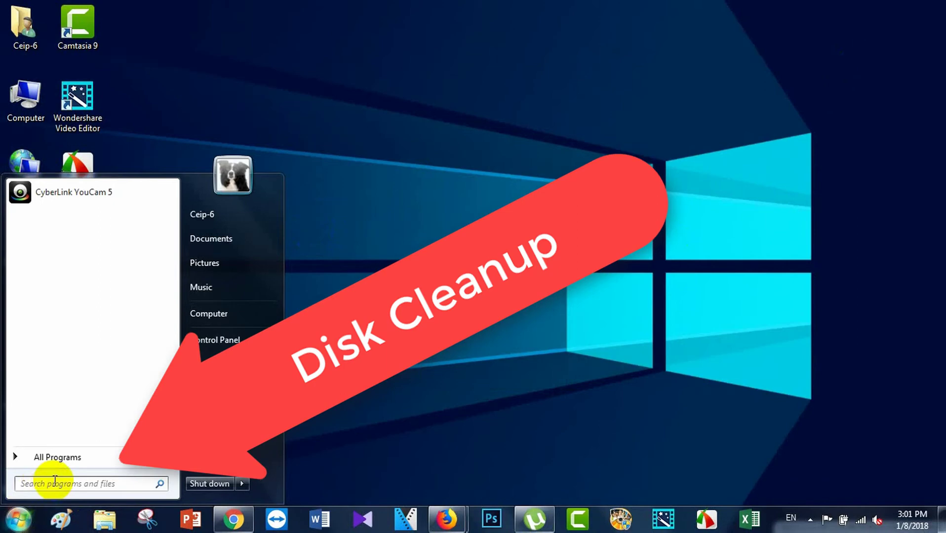
pyautogui.write('disk')
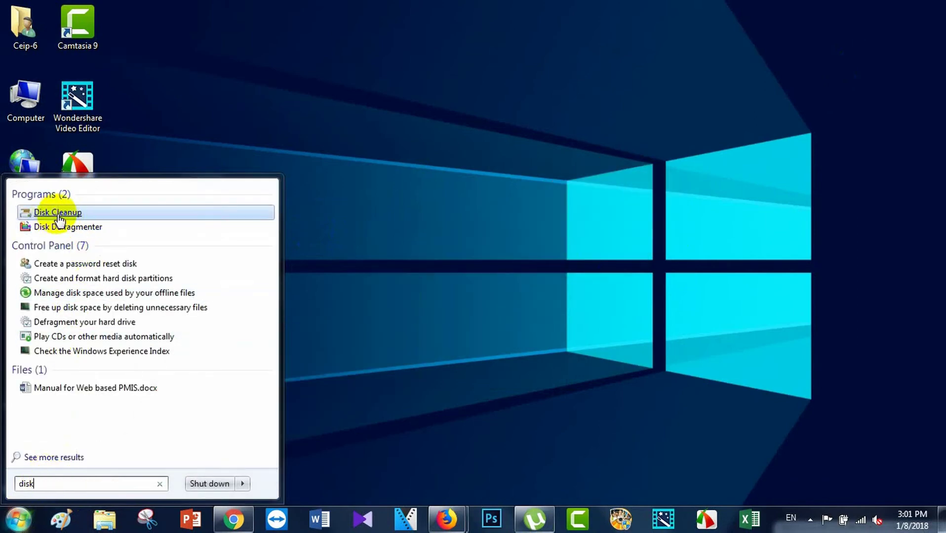
pyautogui.click(59, 217)
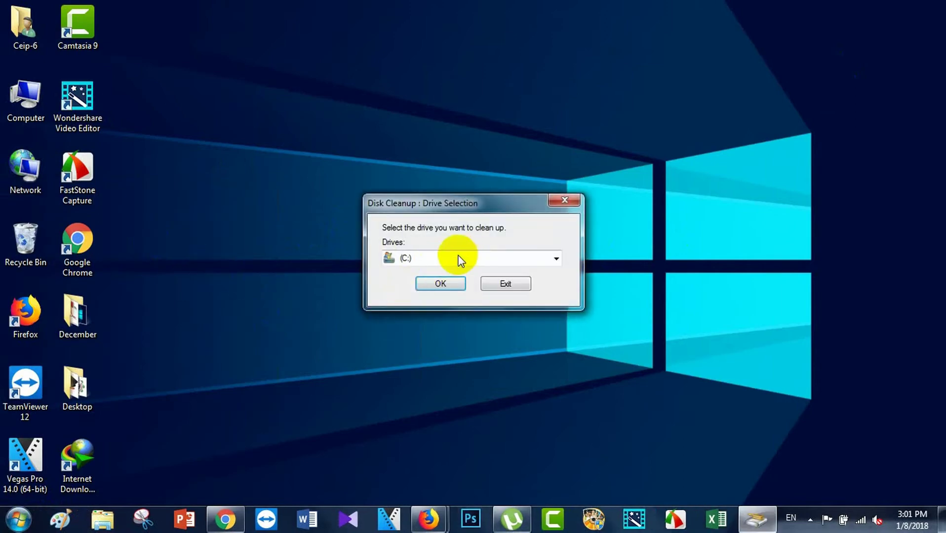
pyautogui.click(438, 285)
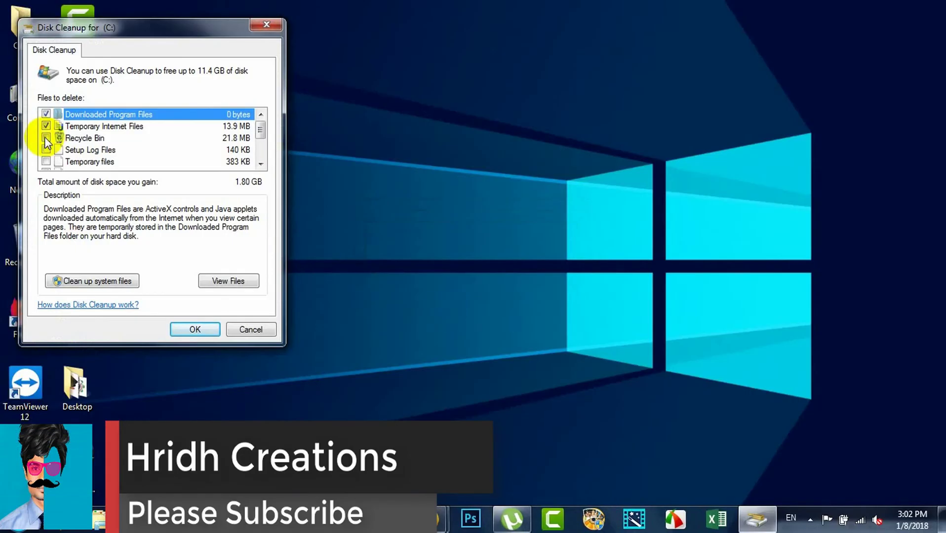
# Include setup log files, temporary files, thumbnails and the Windows error report categories in the drive C: cleanup.
pyautogui.click(46, 161)
pyautogui.scroll(-2, 46, 141)
pyautogui.click(46, 138)
pyautogui.scroll(1, 47, 142)
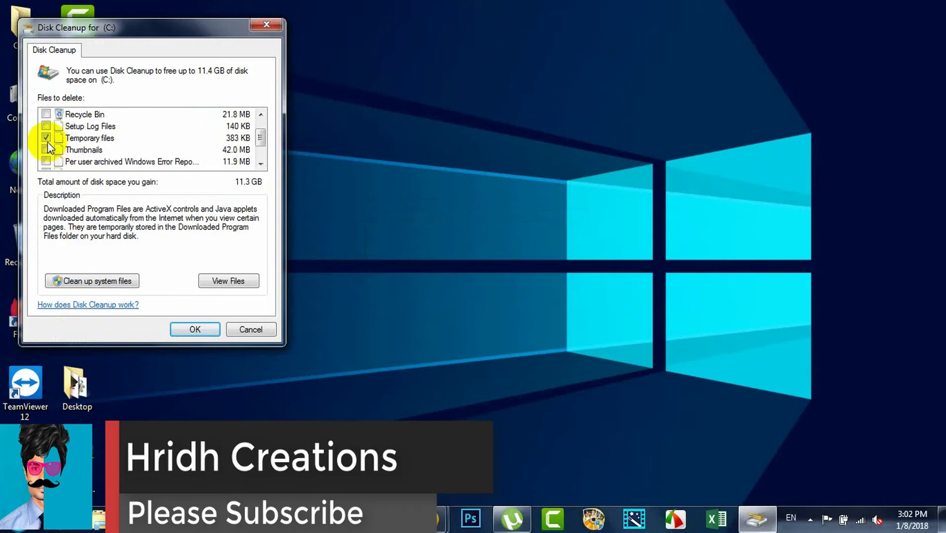
pyautogui.click(47, 145)
pyautogui.scroll(-1, 46, 147)
pyautogui.click(46, 147)
pyautogui.scroll(-2, 46, 148)
pyautogui.scroll(3, 53, 137)
pyautogui.click(50, 122)
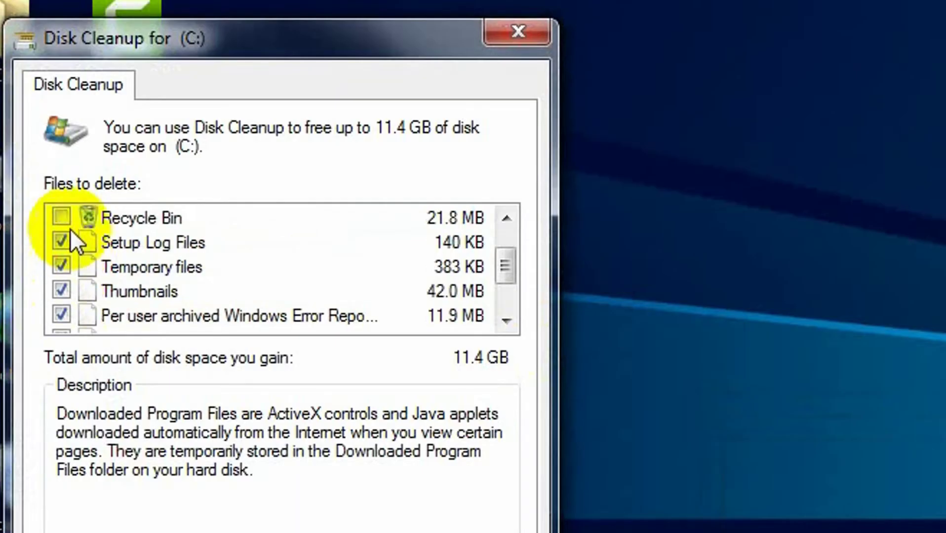
# Add the Recycle Bin to the files to delete and check that every category in the list is selected.
pyautogui.click(61, 217)
pyautogui.scroll(1, 61, 220)
pyautogui.scroll(-1, 74, 261)
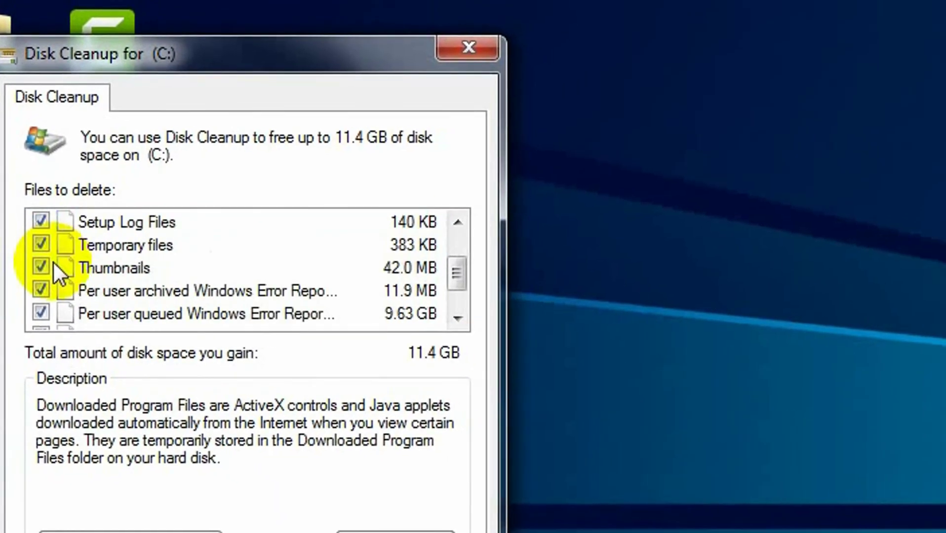
pyautogui.scroll(-1, 53, 265)
pyautogui.scroll(2, 53, 271)
pyautogui.scroll(-2, 53, 282)
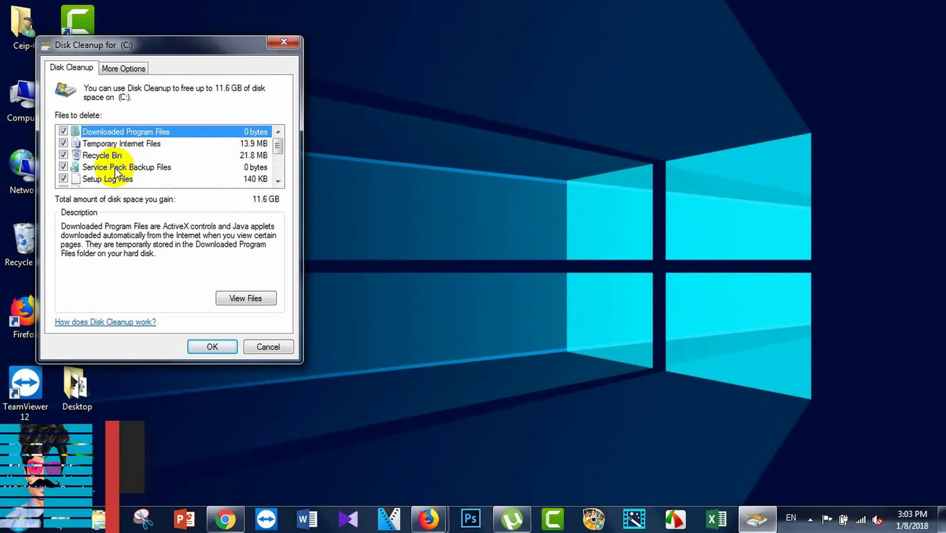
# Review the selected categories, including system files, and permanently delete them from drive C:.
pyautogui.scroll(-1, 114, 167)
pyautogui.scroll(-1, 115, 167)
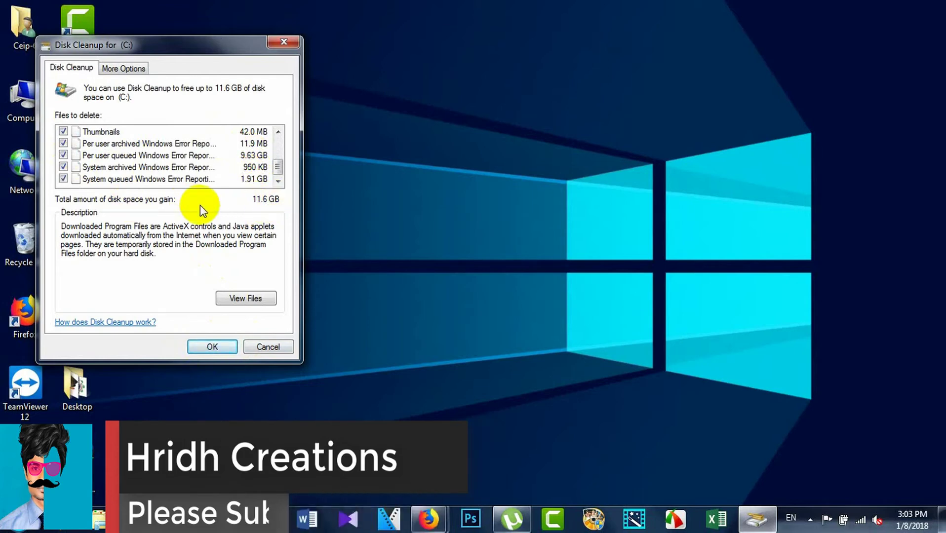
pyautogui.click(213, 346)
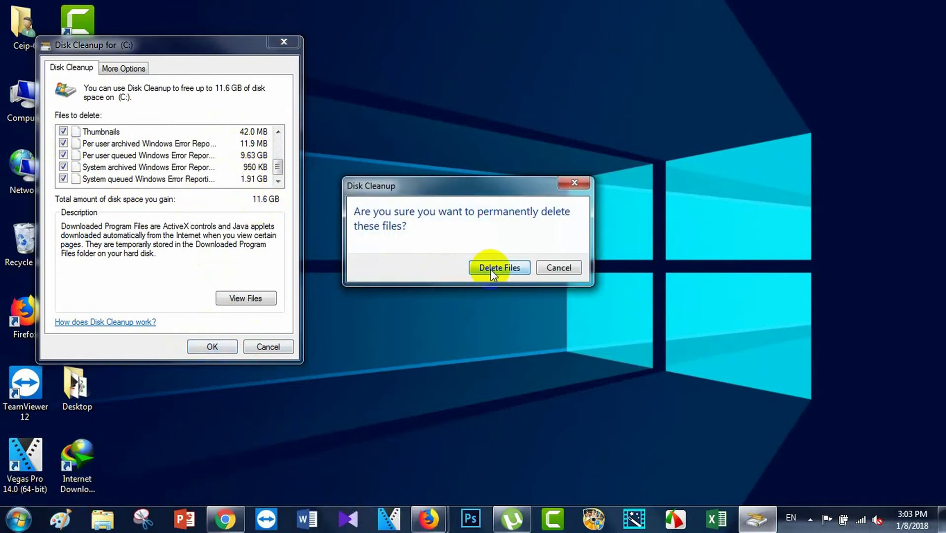
pyautogui.click(491, 270)
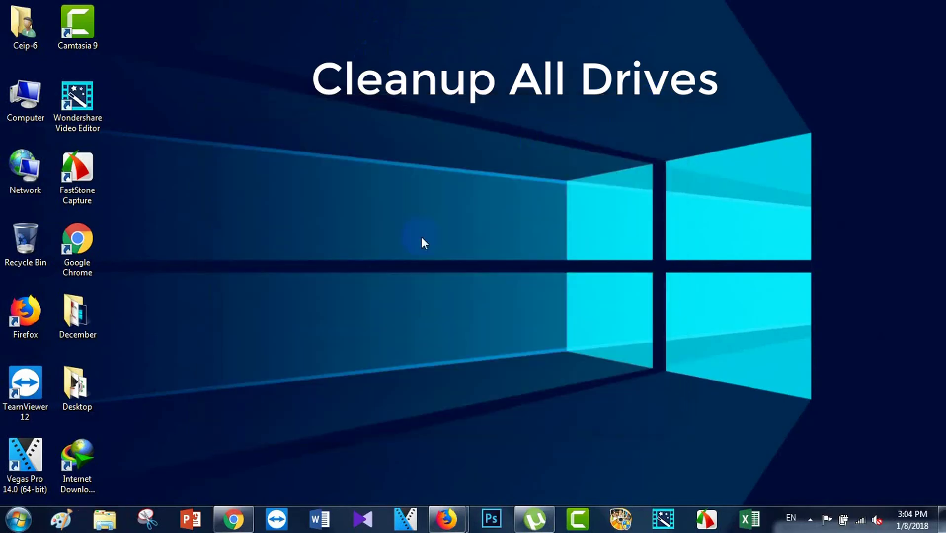
# Scan drive D: with Disk Cleanup and exit without deleting anything.
pyautogui.click(19, 519)
pyautogui.write('cl')
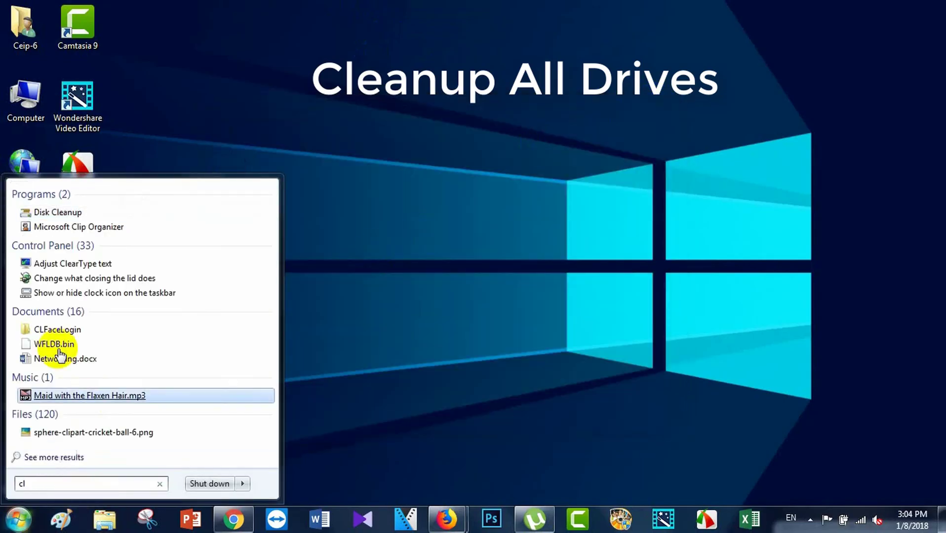
pyautogui.press('Return')
pyautogui.click(395, 258)
pyautogui.click(439, 280)
pyautogui.click(447, 287)
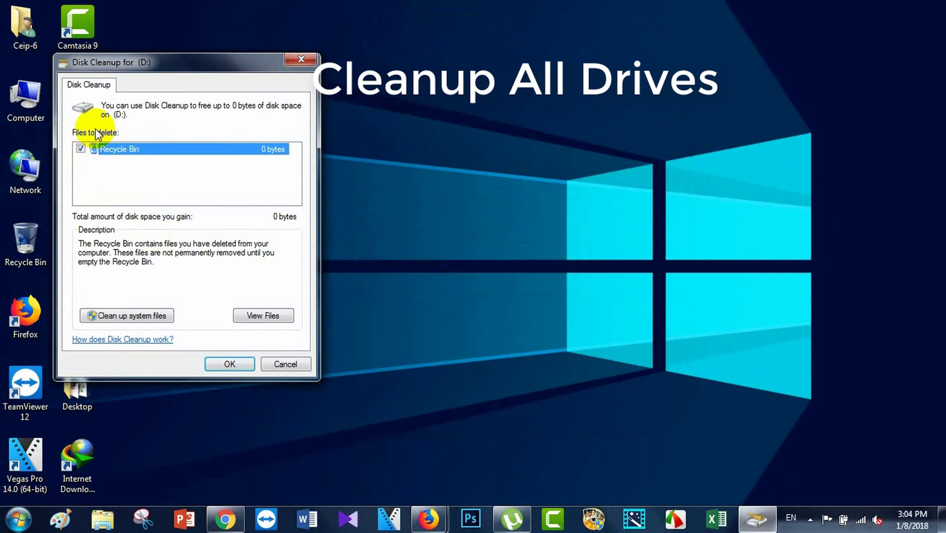
pyautogui.click(285, 363)
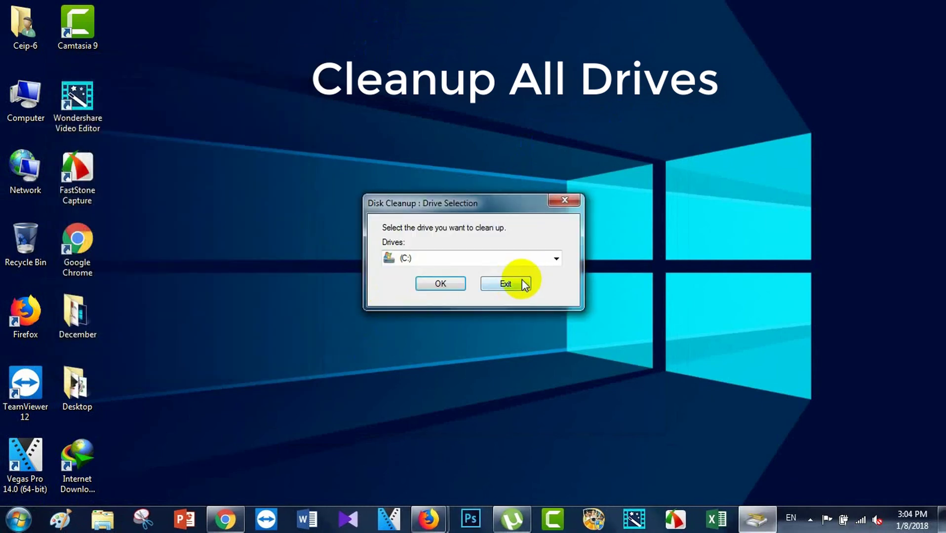
pyautogui.click(505, 283)
# Scan drive E: with Disk Cleanup and close it without deleting anything.
pyautogui.click(18, 519)
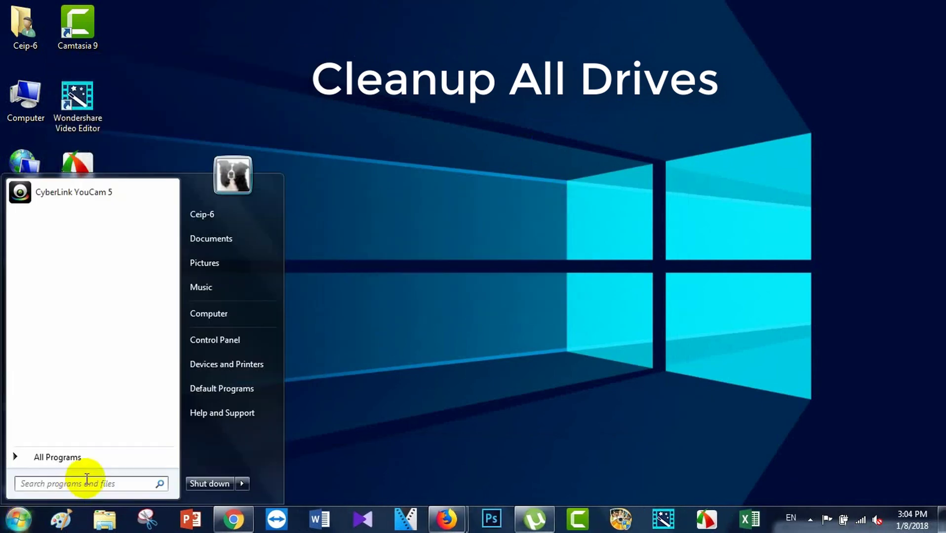
pyautogui.write('di')
pyautogui.click(69, 247)
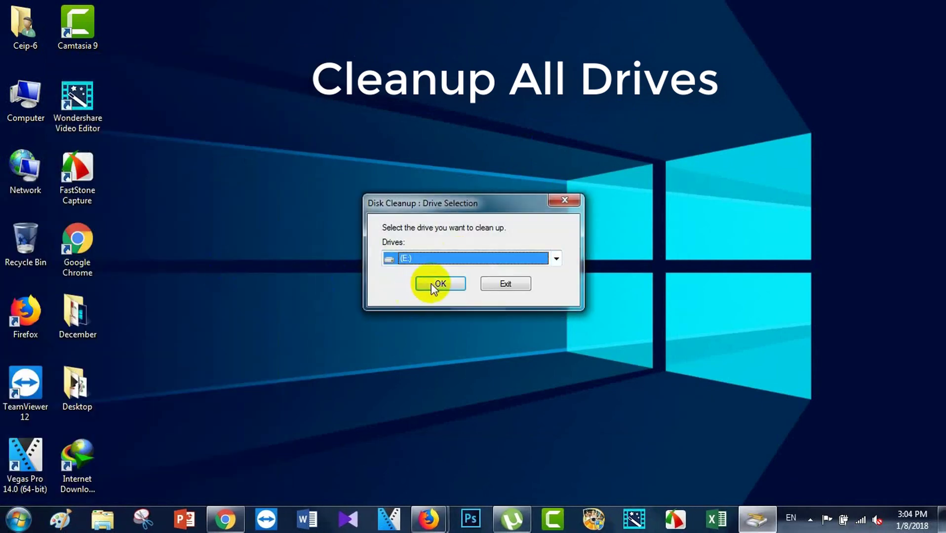
pyautogui.click(433, 281)
pyautogui.press('Escape')
# Check drive F: with Disk Cleanup and dismiss the results without deleting anything.
pyautogui.click(18, 520)
pyautogui.write('di')
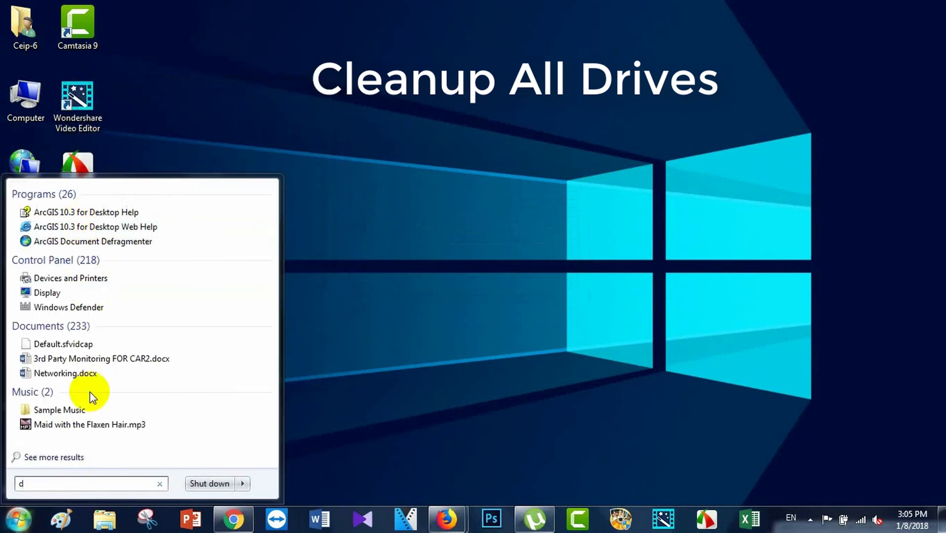
pyautogui.click(99, 240)
pyautogui.click(440, 291)
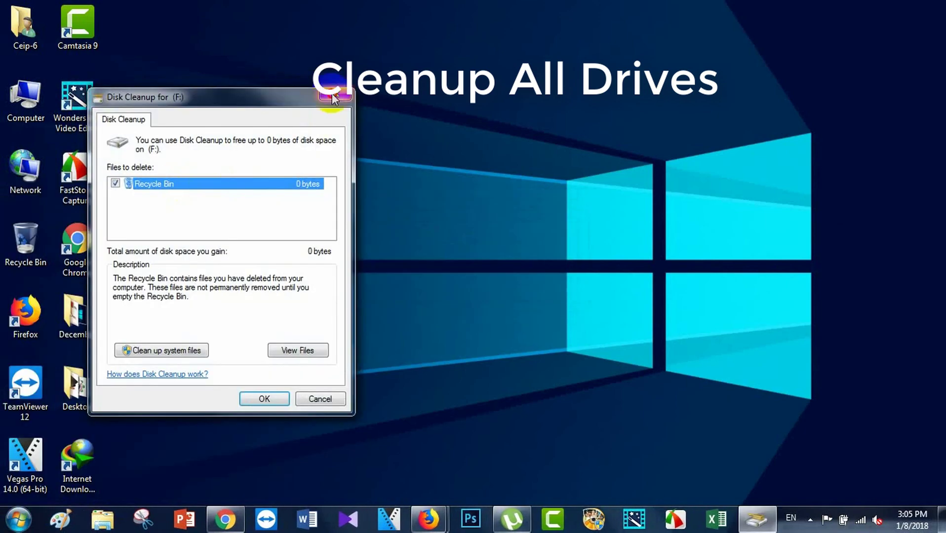
pyautogui.press('Escape')
# Run a Disk Cleanup scan of drive G:.
pyautogui.click(19, 520)
pyautogui.write('di')
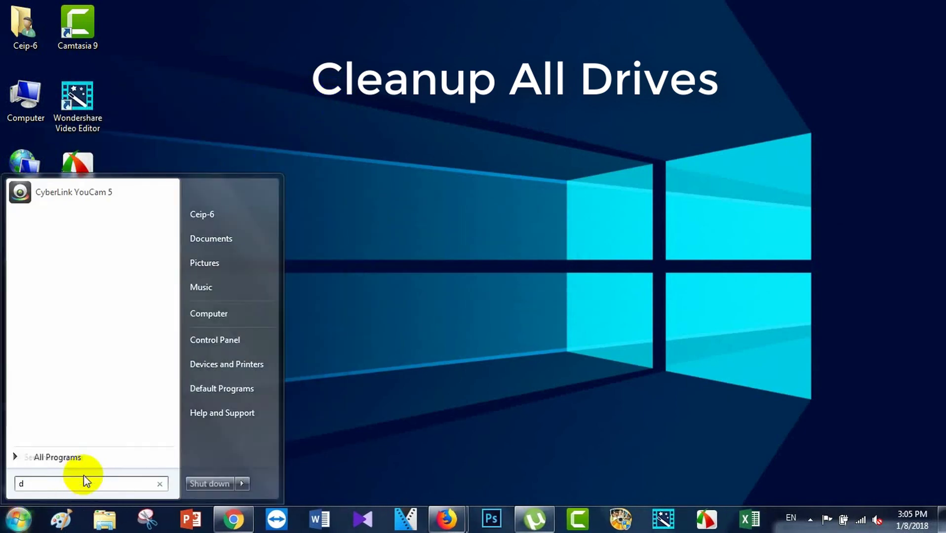
pyautogui.click(57, 241)
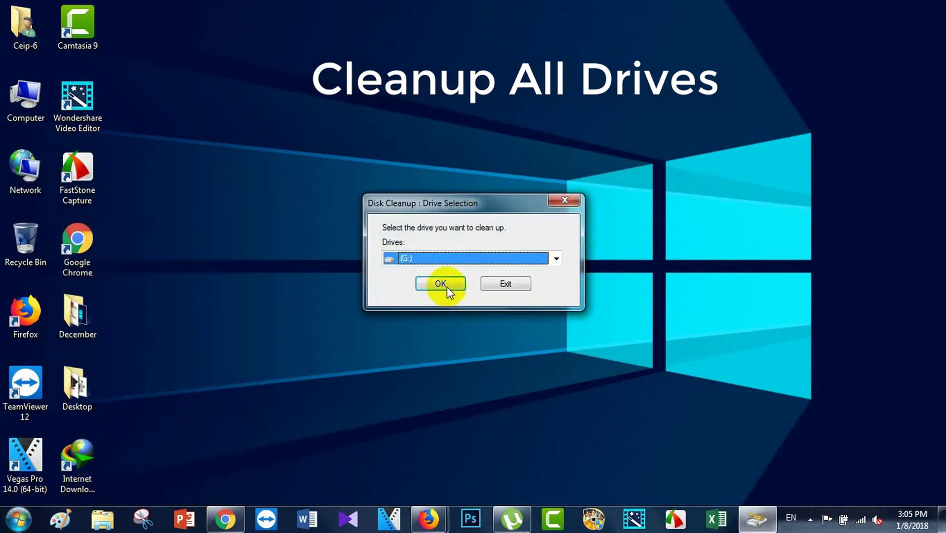
pyautogui.click(444, 290)
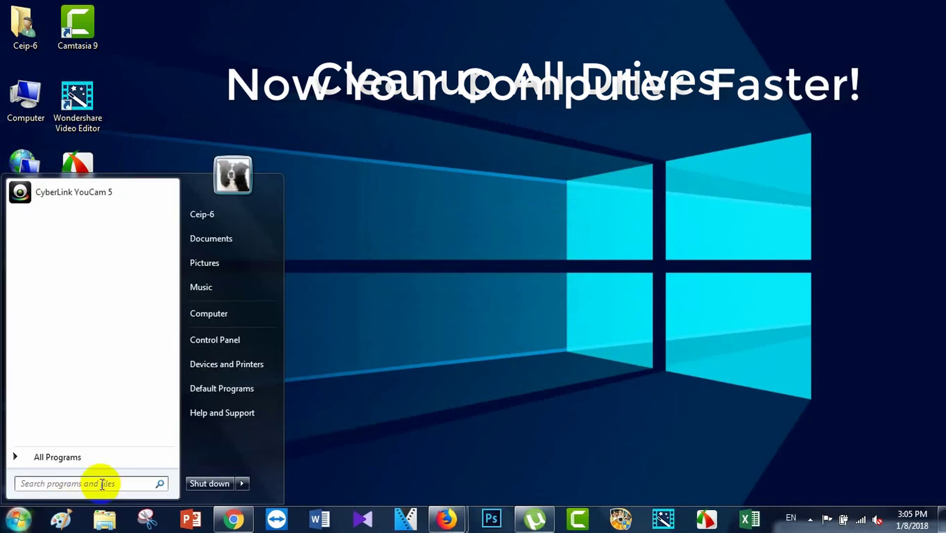
# Reopen Disk Cleanup and scan drive C: again for remaining files.
pyautogui.write('di')
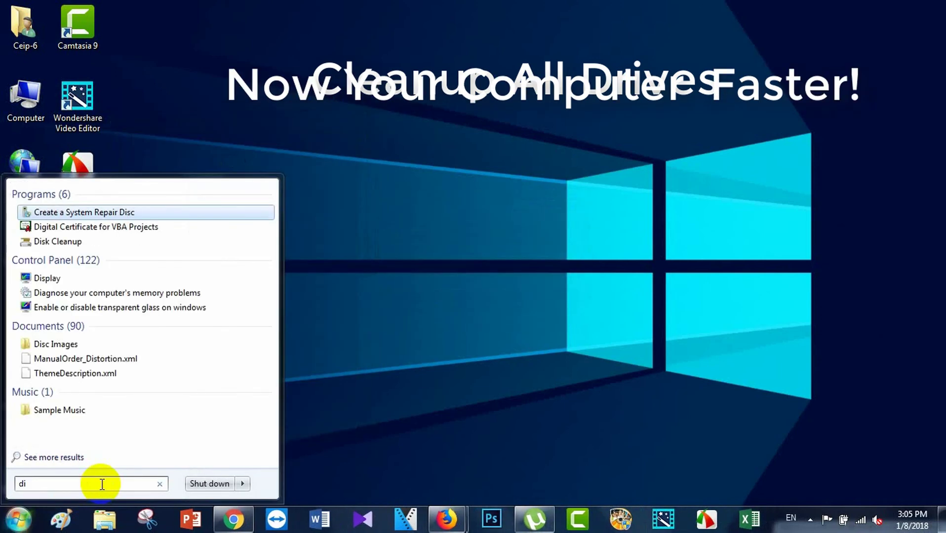
pyautogui.click(80, 241)
pyautogui.click(418, 258)
pyautogui.click(419, 270)
pyautogui.click(440, 291)
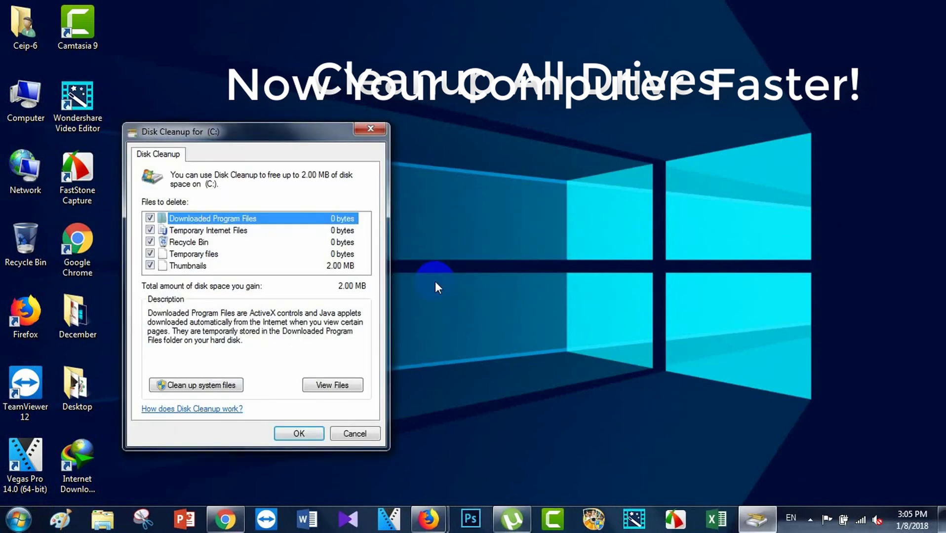